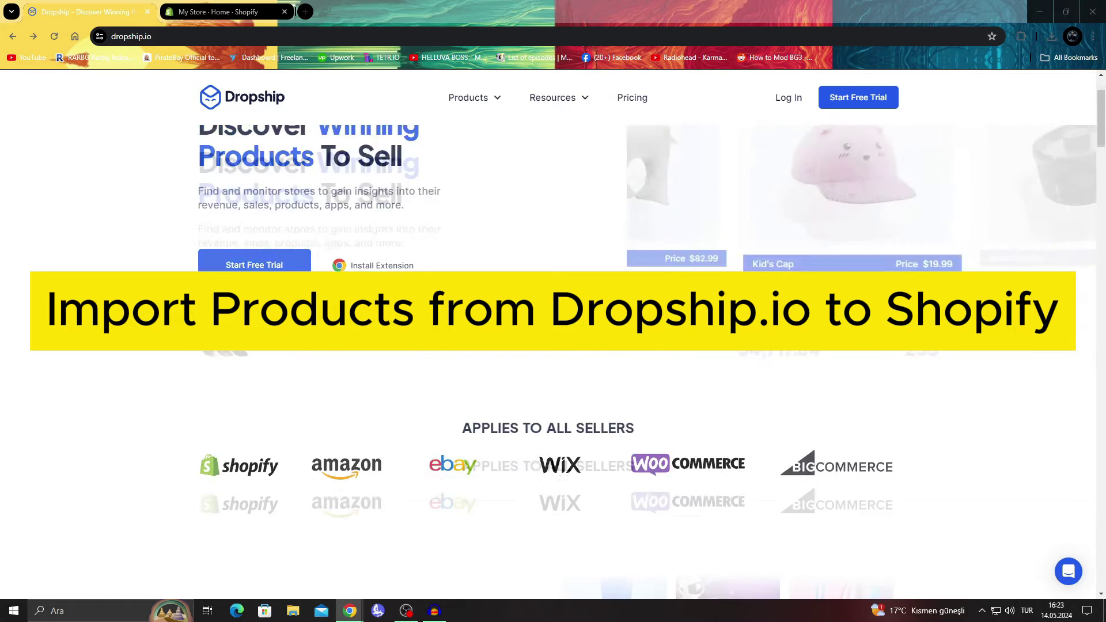
Step: Browse the Dropship.io landing page, glancing at the Shopify admin tab in between
scroll(553, 369, down, 2)
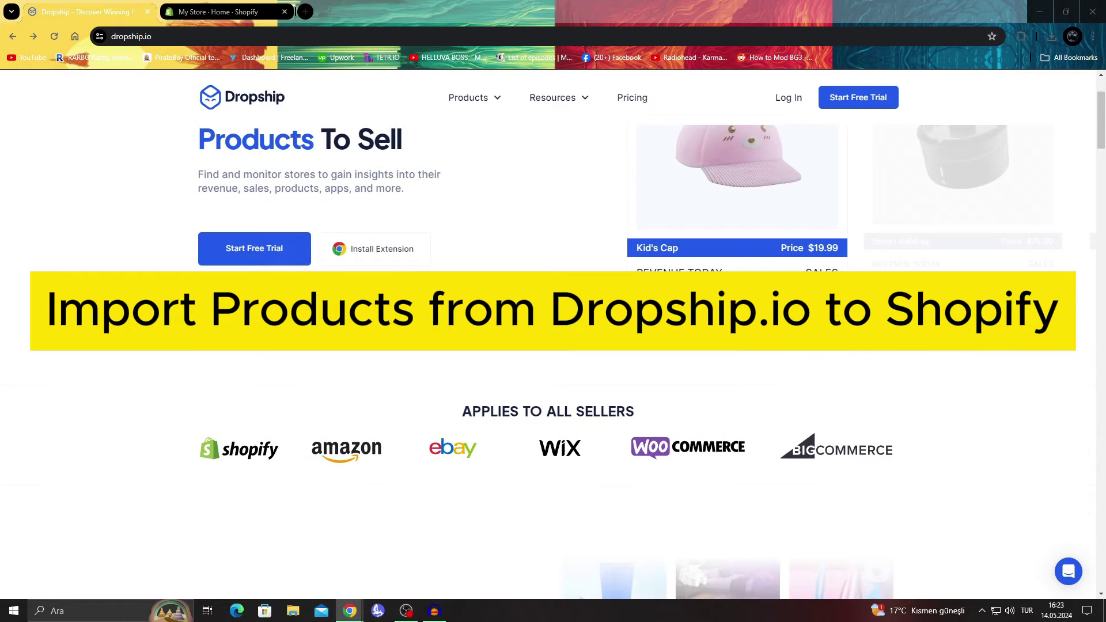
scroll(553, 369, down, 2)
key(ctrl+Tab)
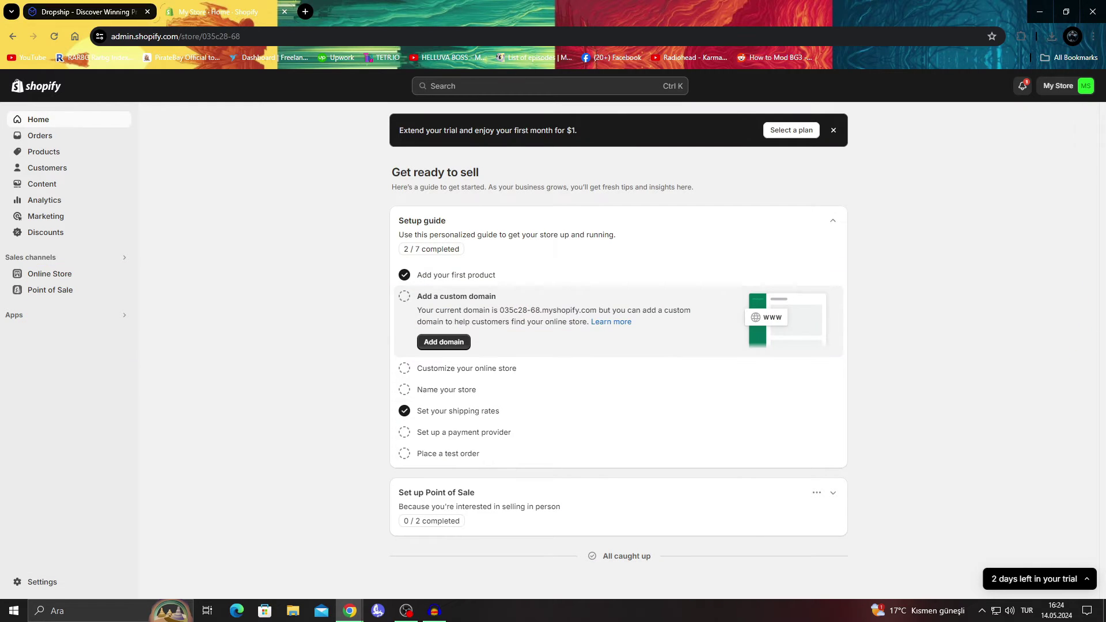
key(ctrl+shift+Tab)
scroll(553, 334, down, 4)
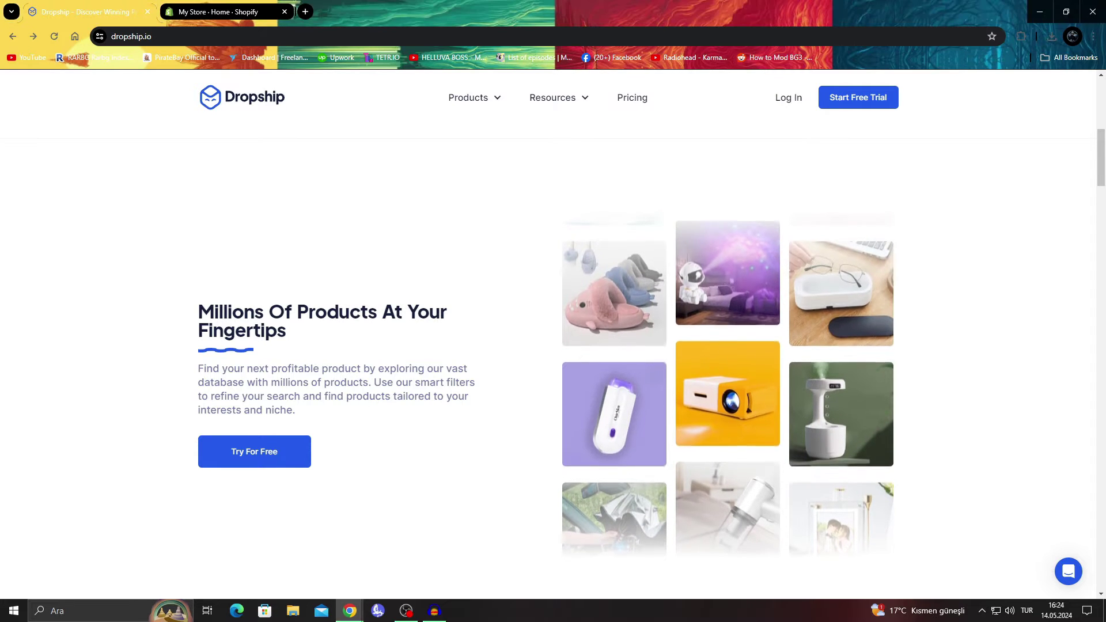
scroll(553, 334, up, 3)
scroll(553, 335, up, 4)
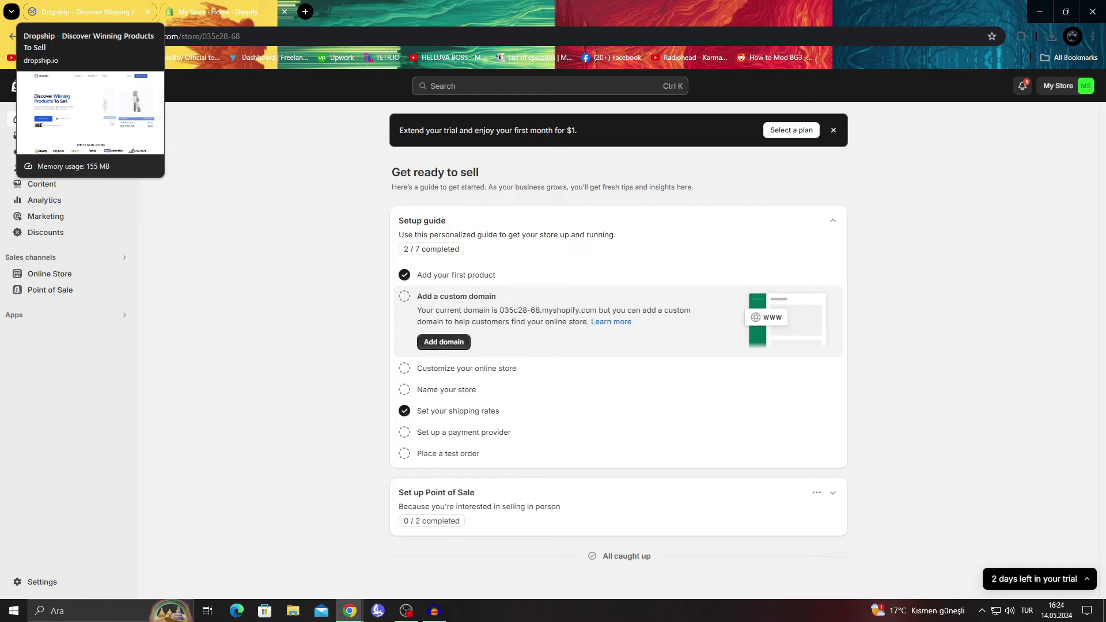
Step: Return to the Dropship.io tab and scroll down through the homepage sections
click(86, 12)
scroll(553, 346, down, 3)
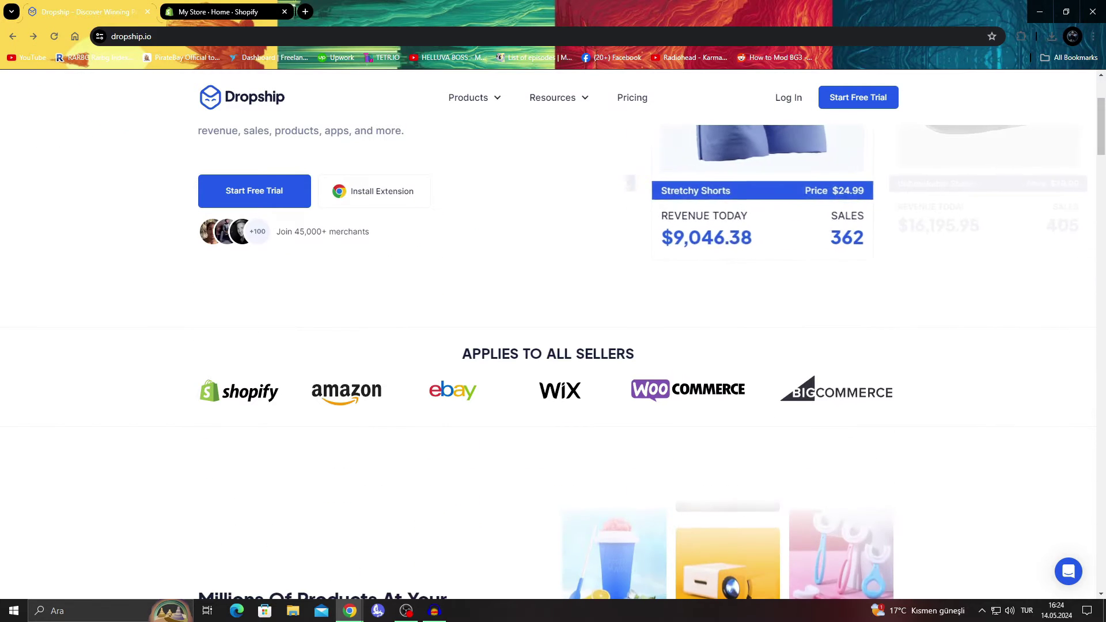
scroll(553, 346, down, 5)
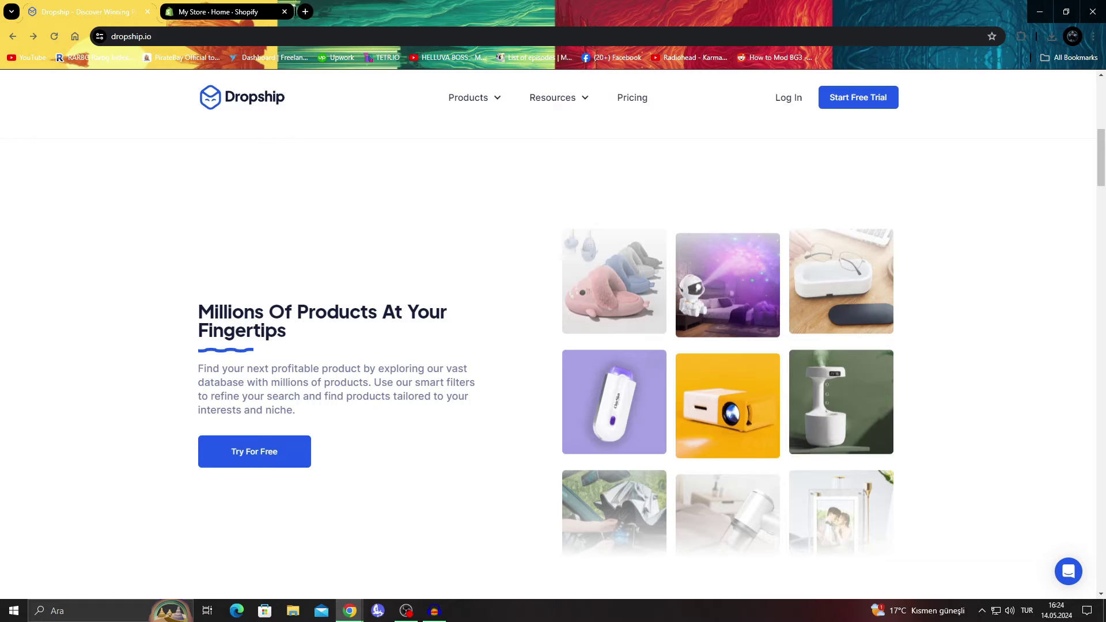
scroll(553, 345, down, 4)
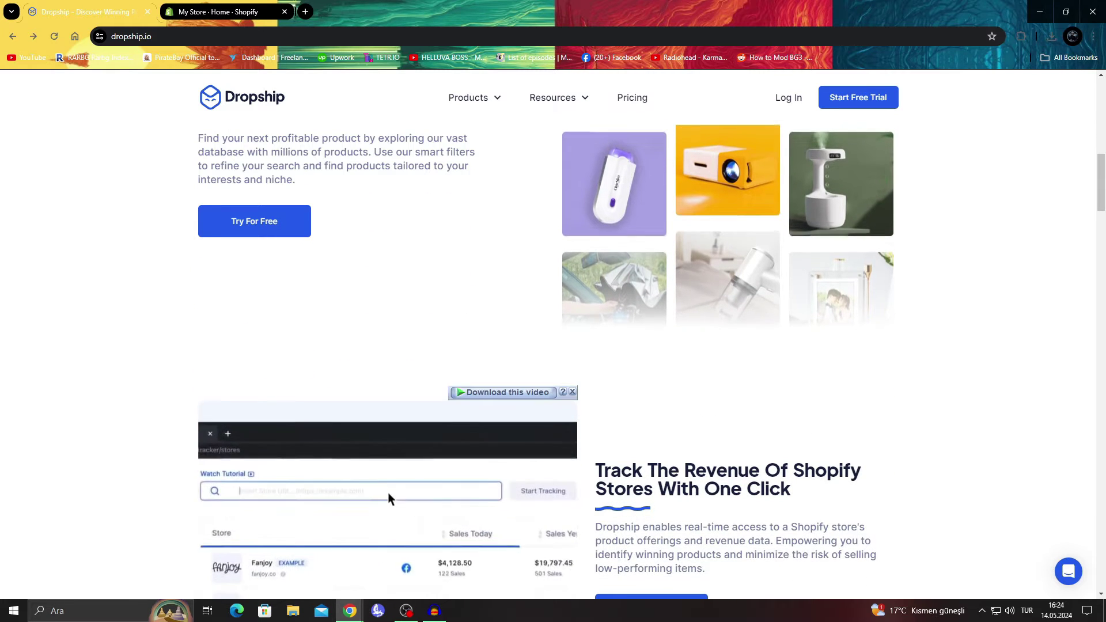
scroll(553, 345, down, 2)
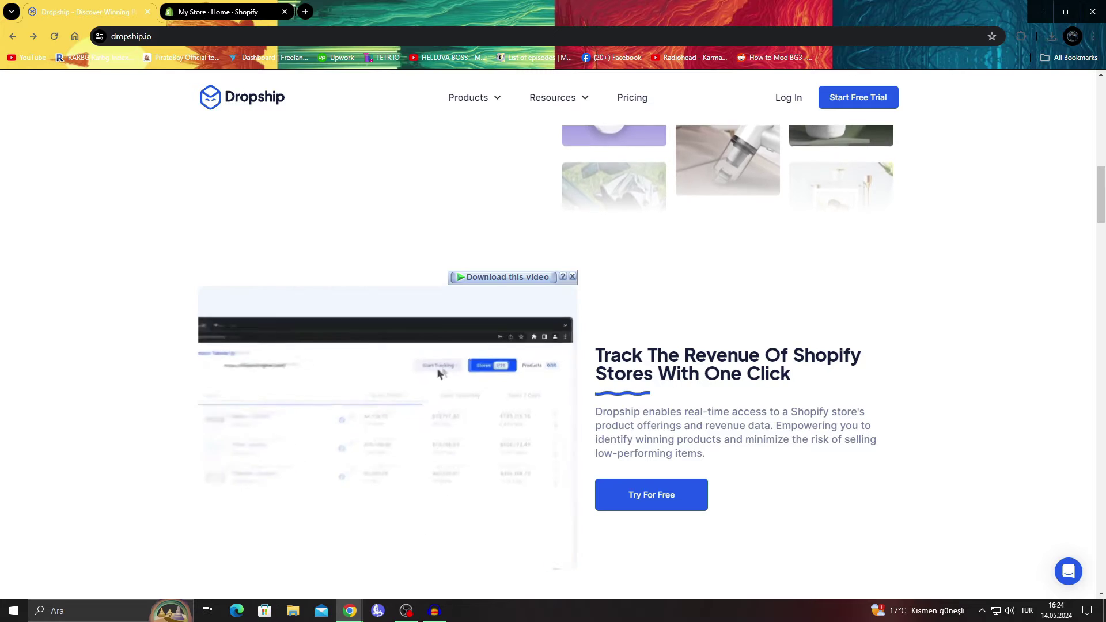
scroll(553, 345, down, 3)
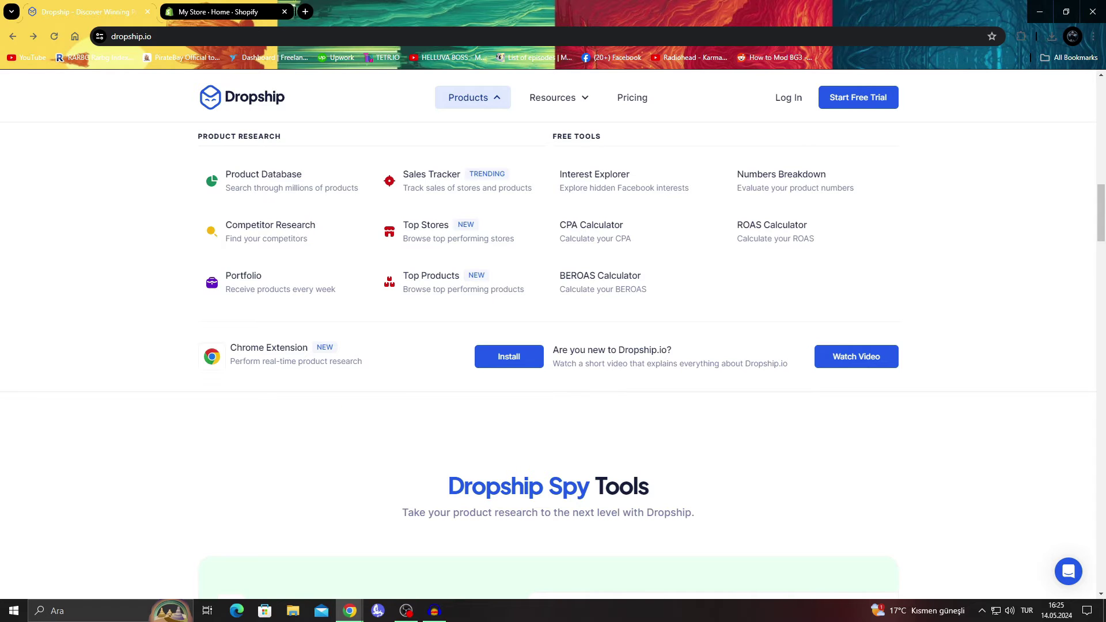
Step: Open Dropship.io's Product Database page
key(ctrl+Tab)
key(ctrl+Tab)
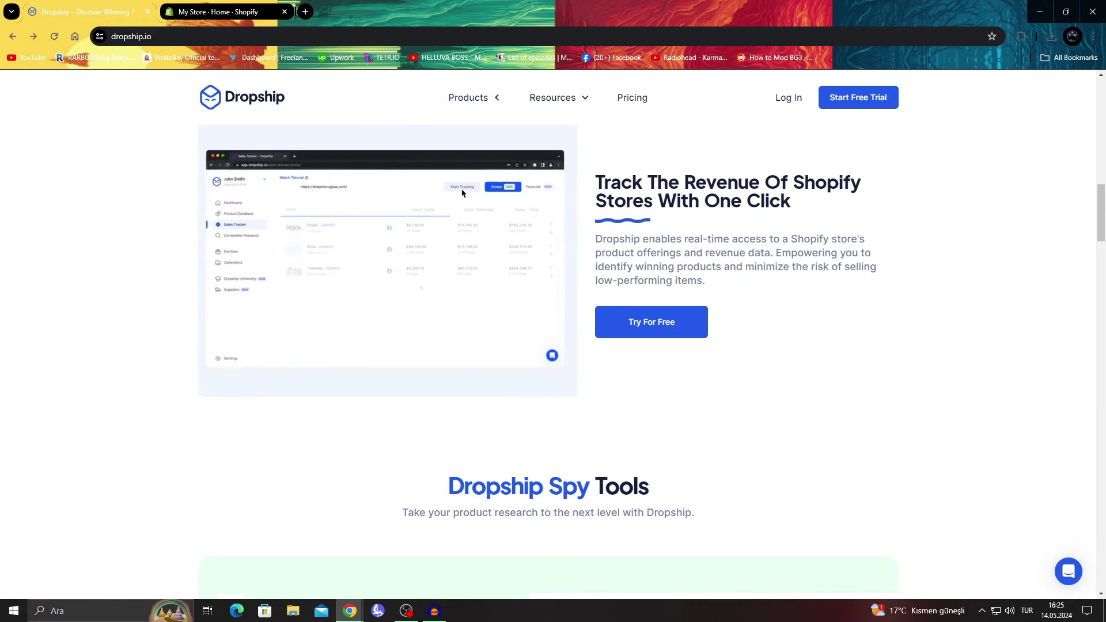
scroll(490, 439, up, 2)
scroll(491, 438, up, 3)
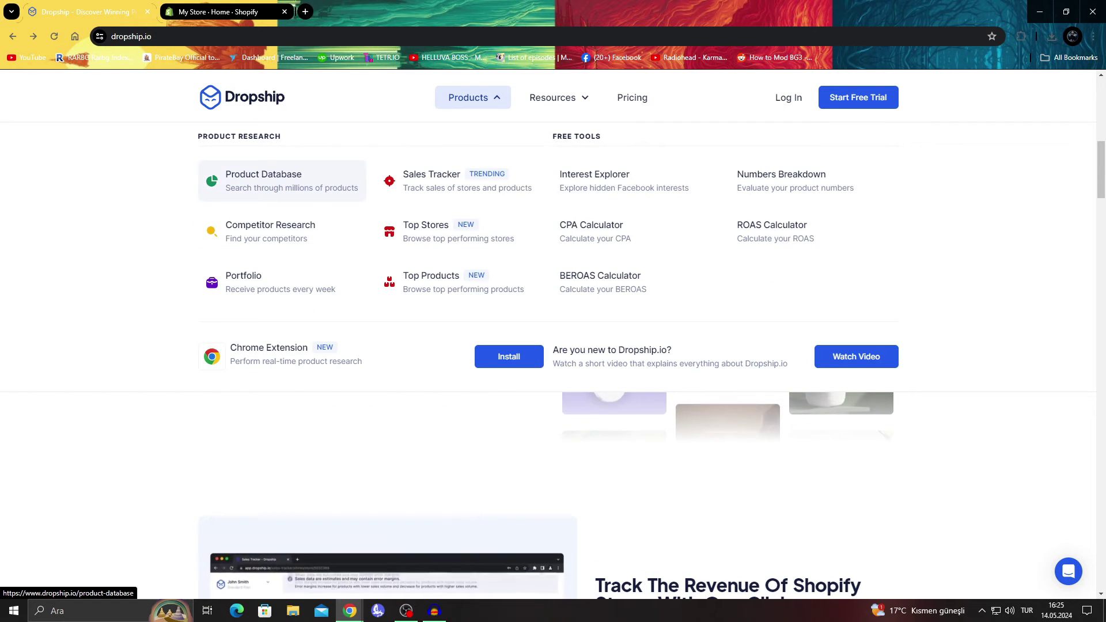
click(282, 181)
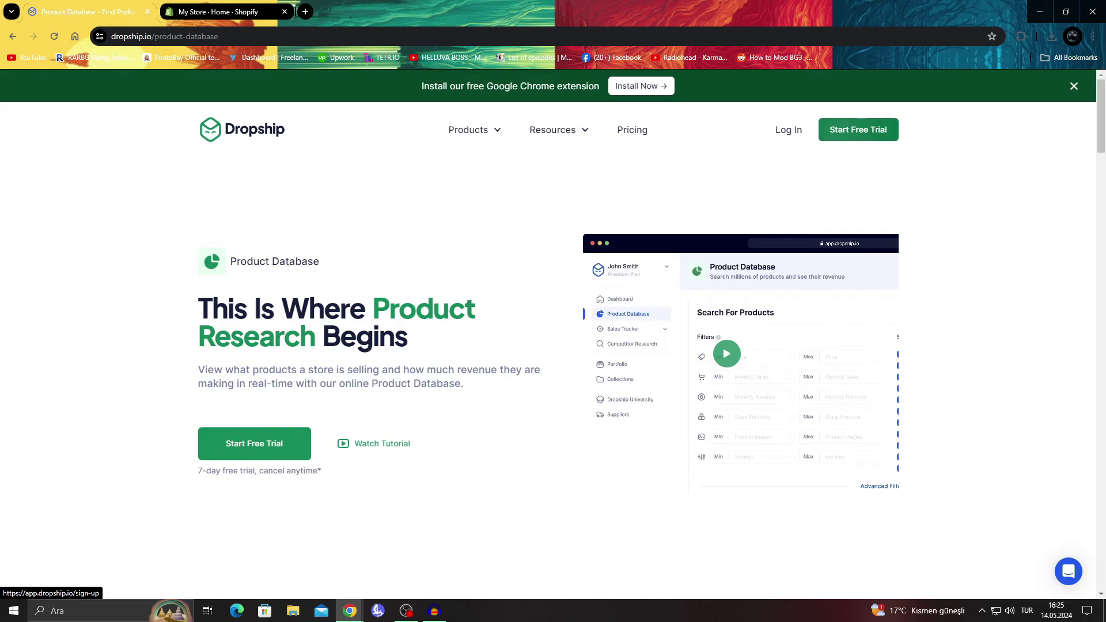
Step: Scroll the Product Database and load the Competitor Research page
scroll(553, 346, down, 1)
scroll(554, 346, down, 3)
scroll(553, 345, up, 3)
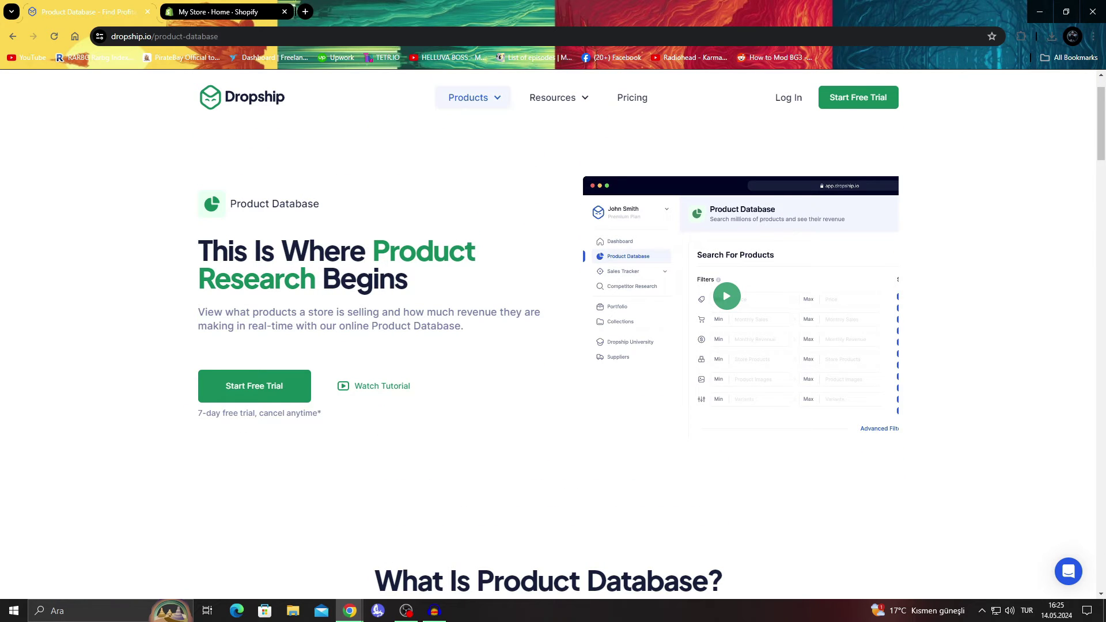
click(271, 231)
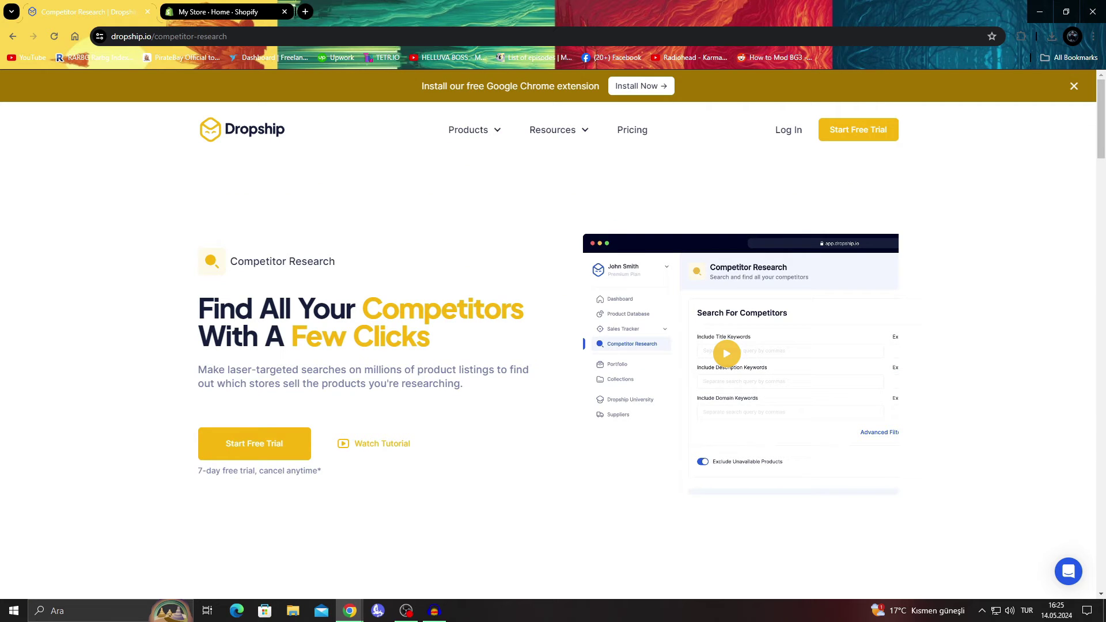
mouse_move(473, 97)
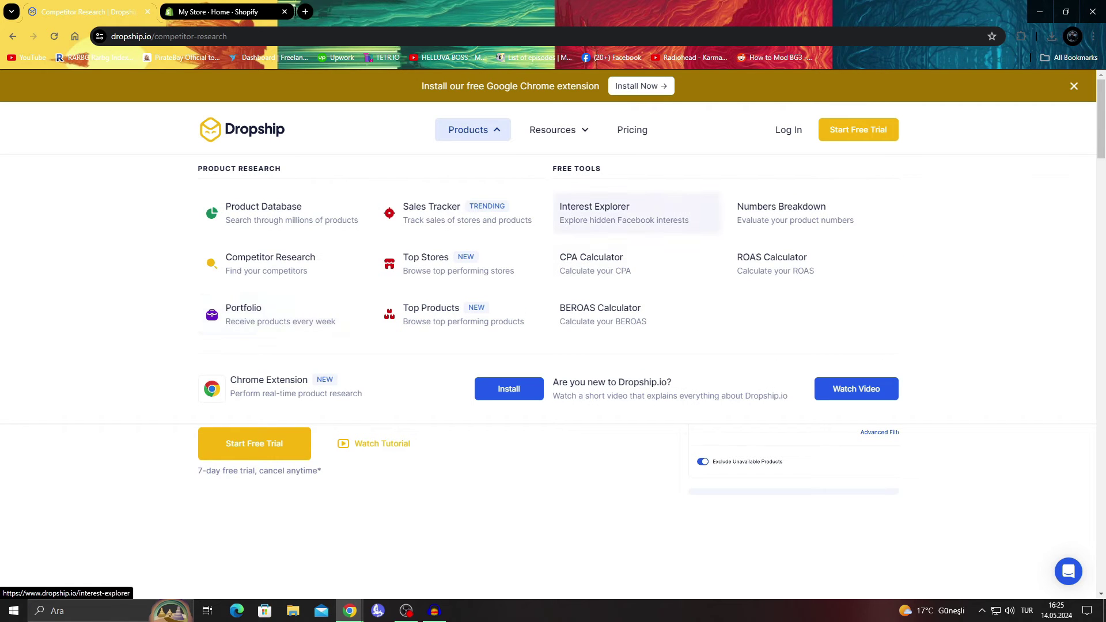
Step: Open Interest Explorer and select the top interest, Cosmetics, with its 1 038.2M audience
click(633, 213)
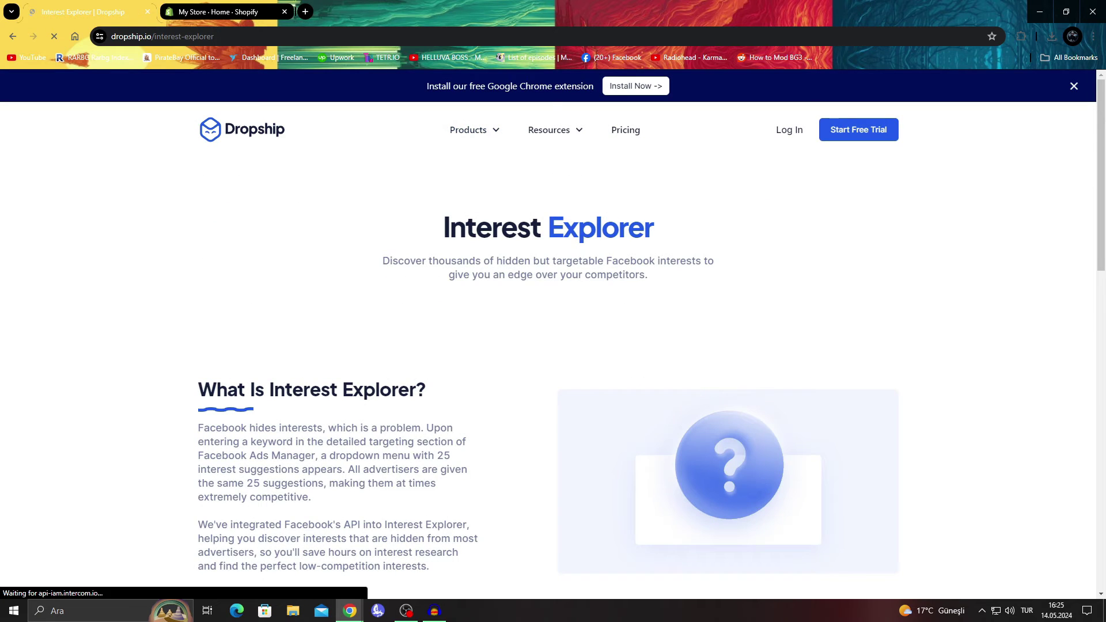
scroll(553, 346, down, 5)
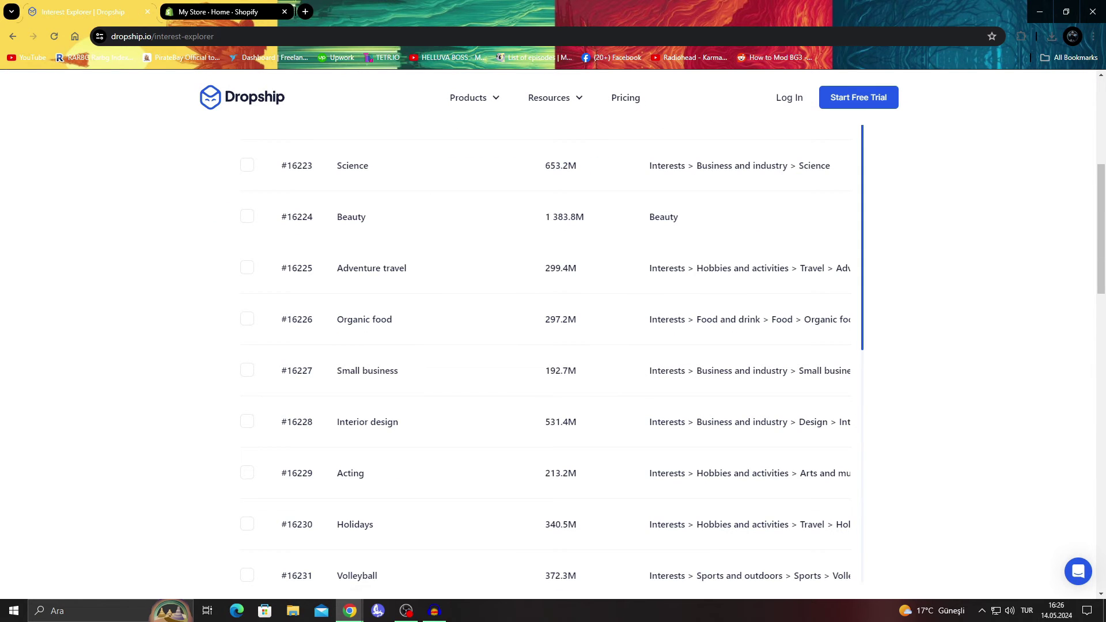
scroll(553, 347, up, 4)
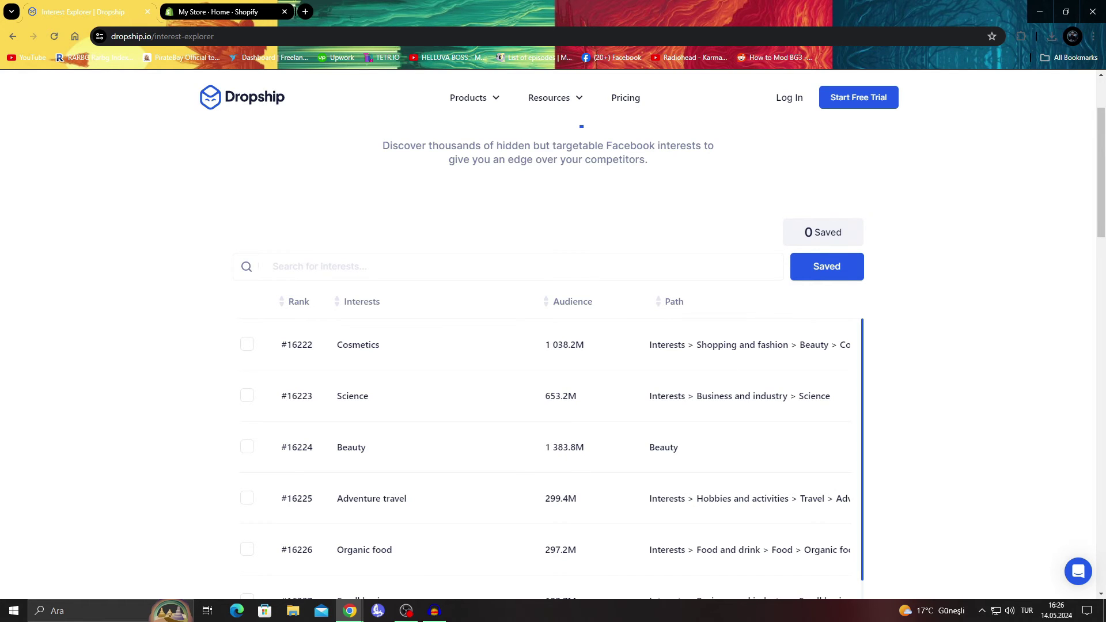
key(ctrl+Tab)
key(ctrl+Tab)
drag(648, 345, 784, 345)
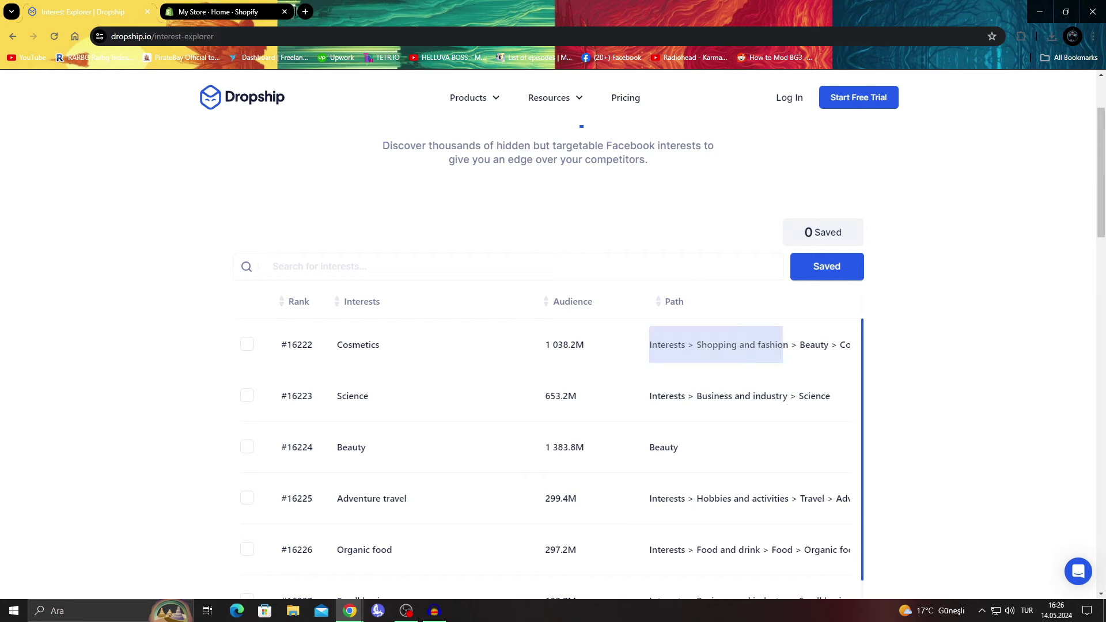
double_click(358, 345)
Step: In the Shopify admin, search the installed apps and launch Zendrop
click(218, 11)
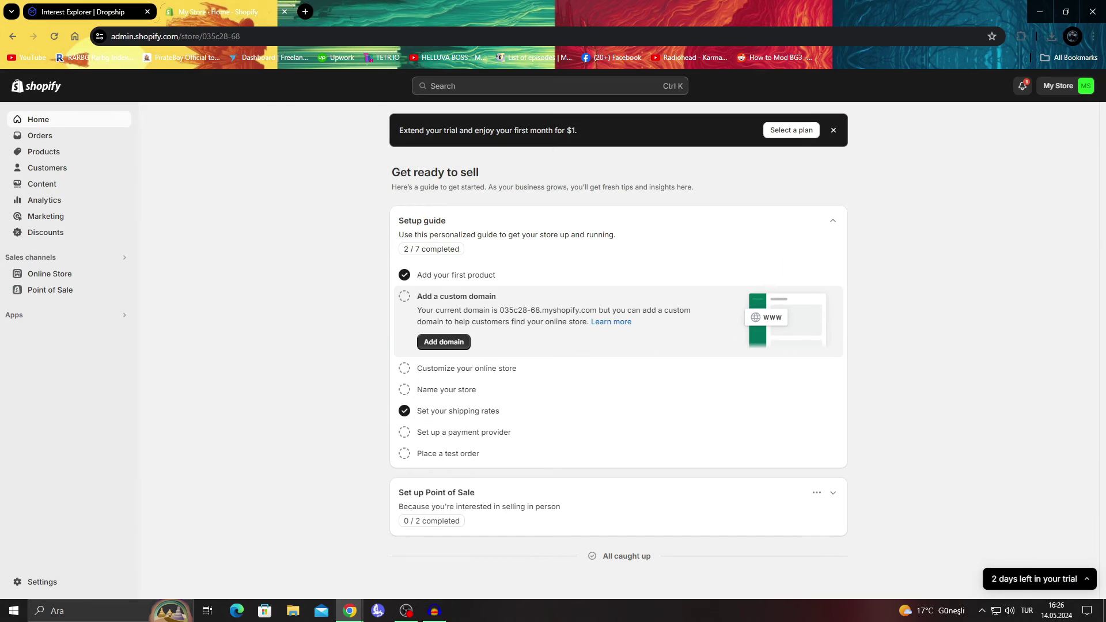
click(14, 316)
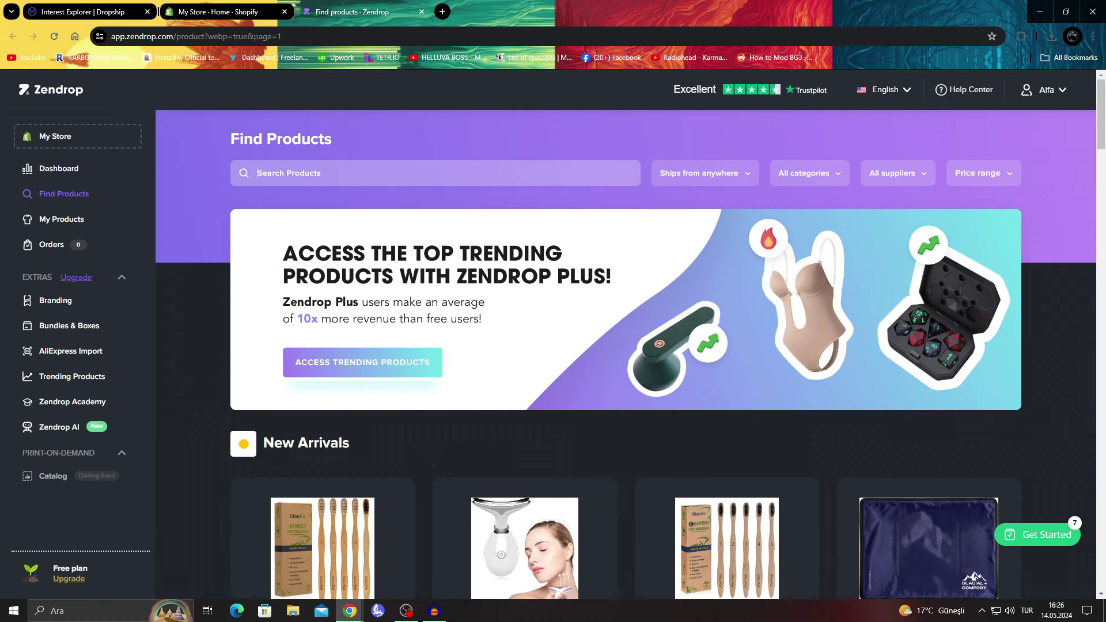
Step: Search Zendrop for 'cosmetic', add the Beauty Facial Massager, and view the My Products import list
text(cosm)
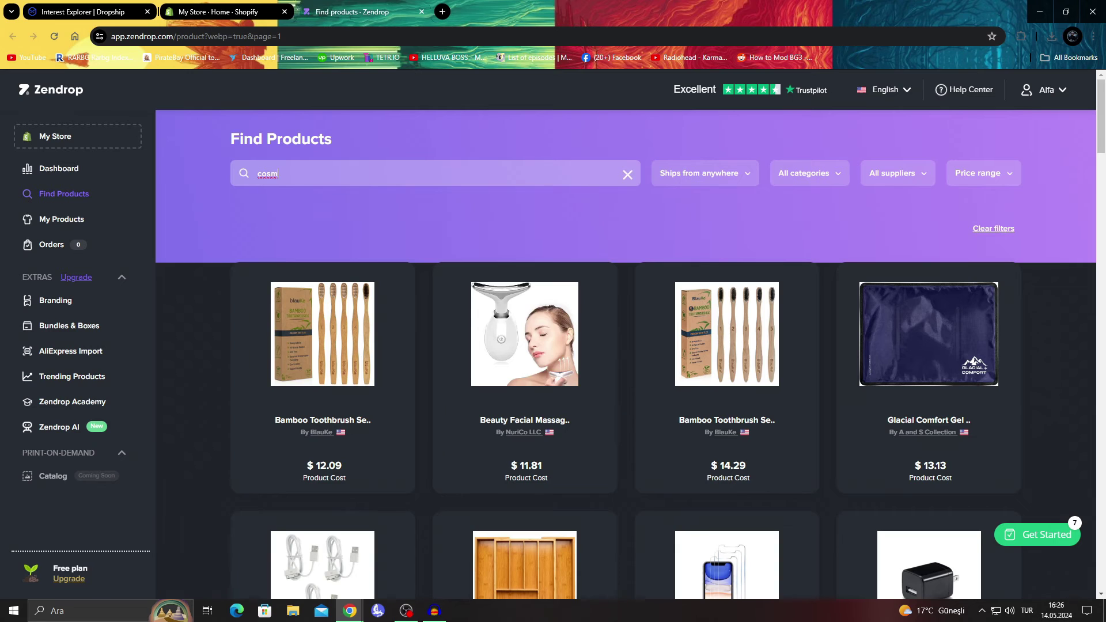
text(etic)
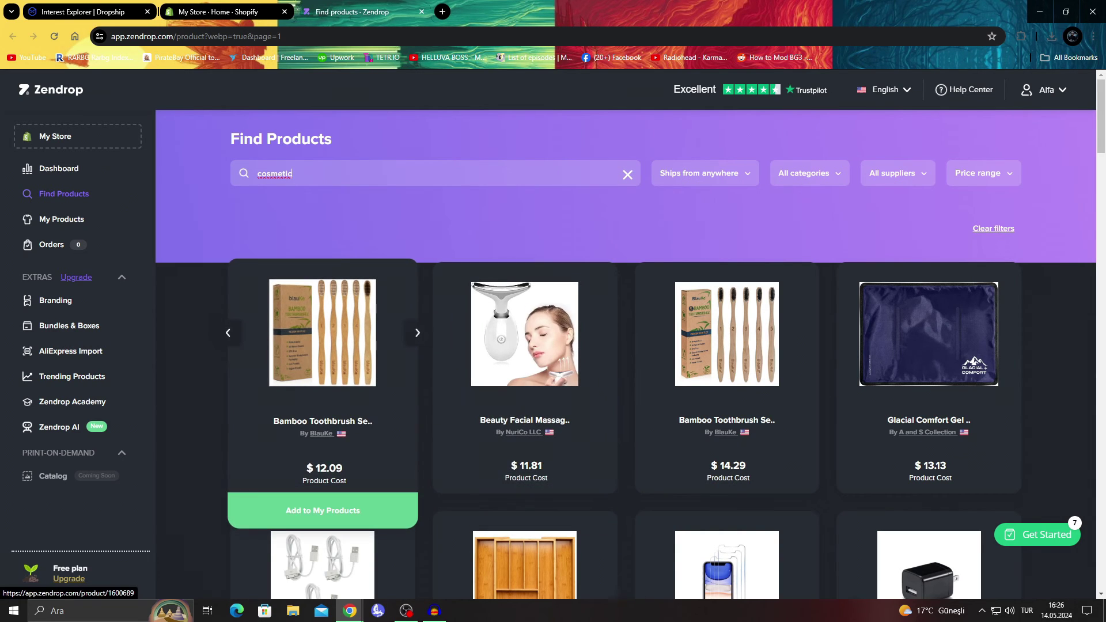
scroll(525, 346, down, 2)
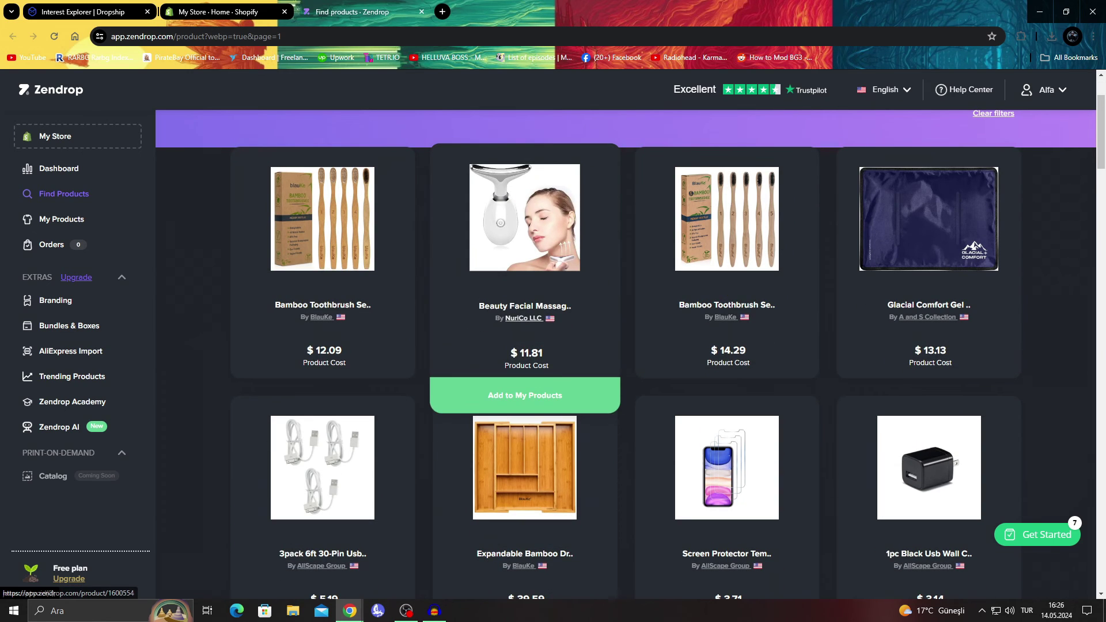
click(525, 395)
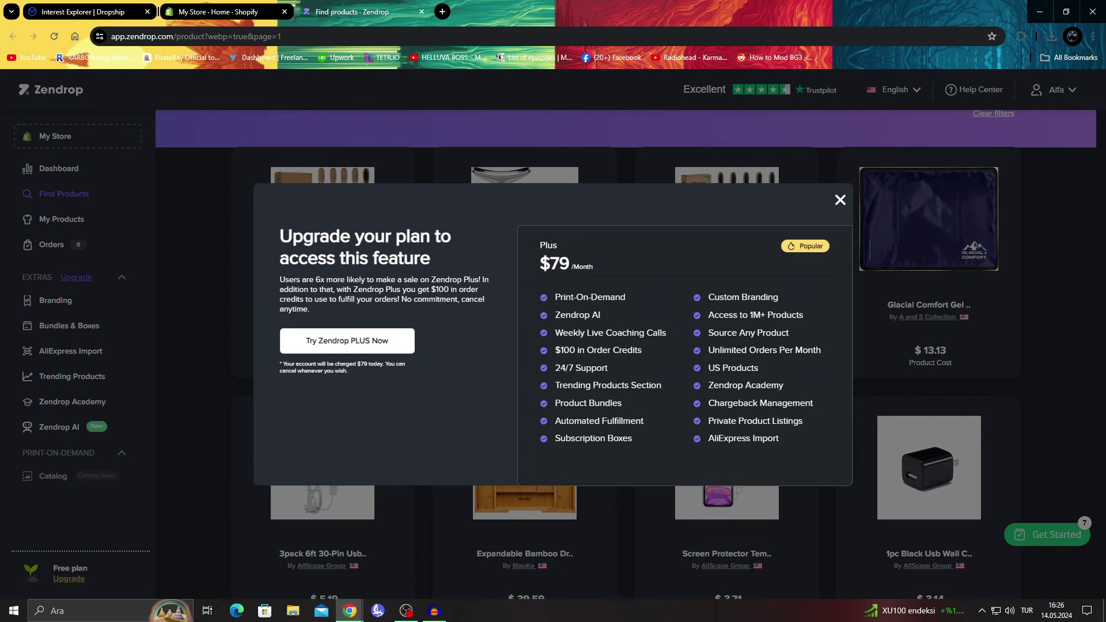
click(841, 200)
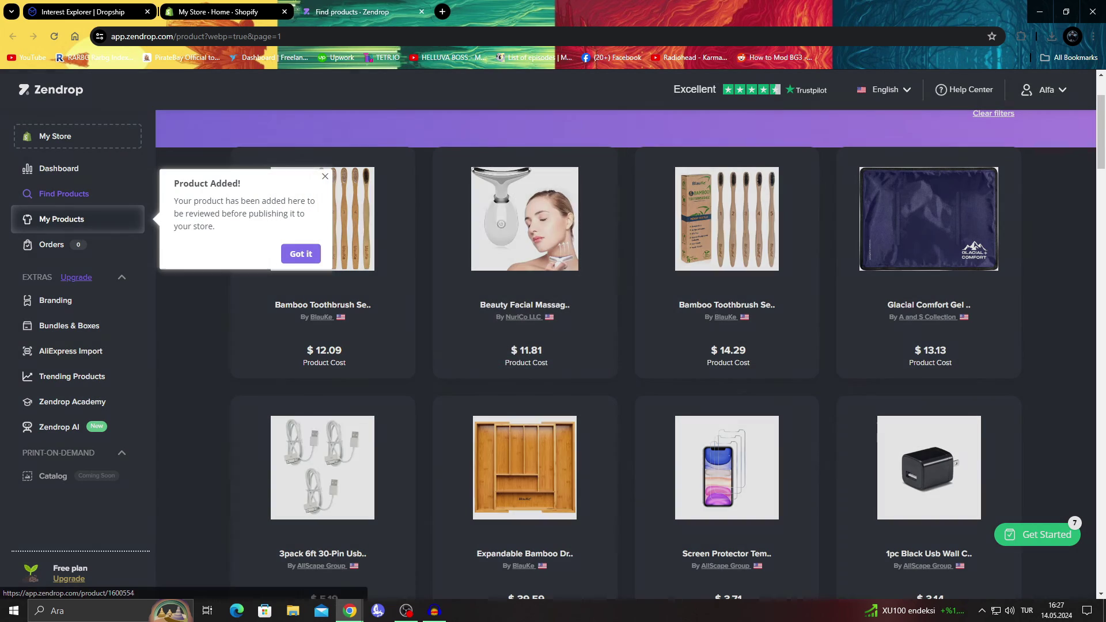
click(300, 253)
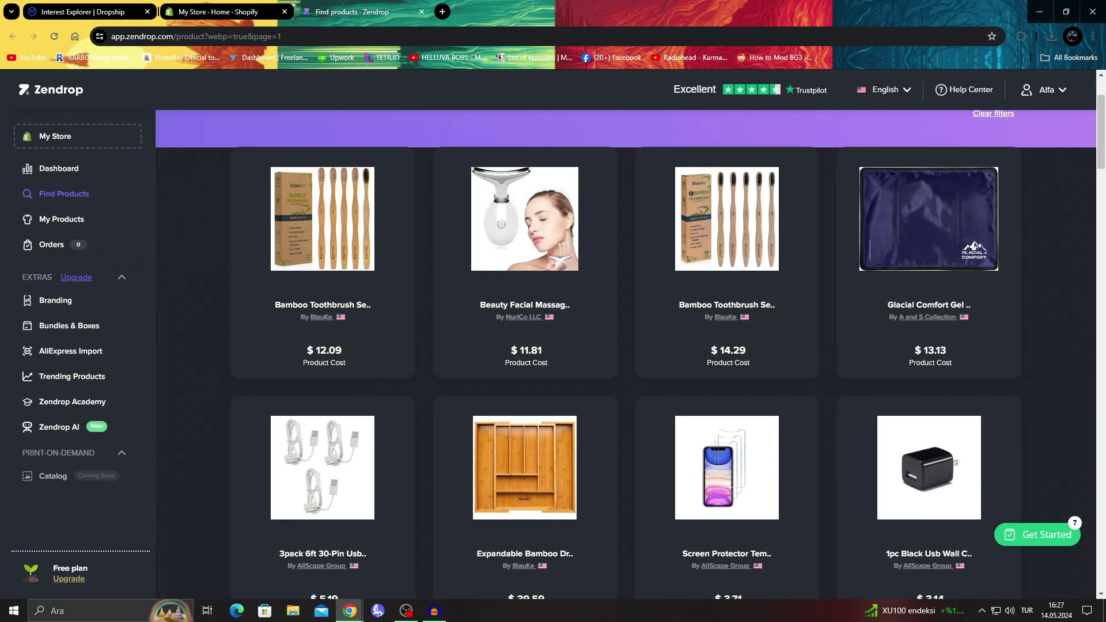
click(61, 219)
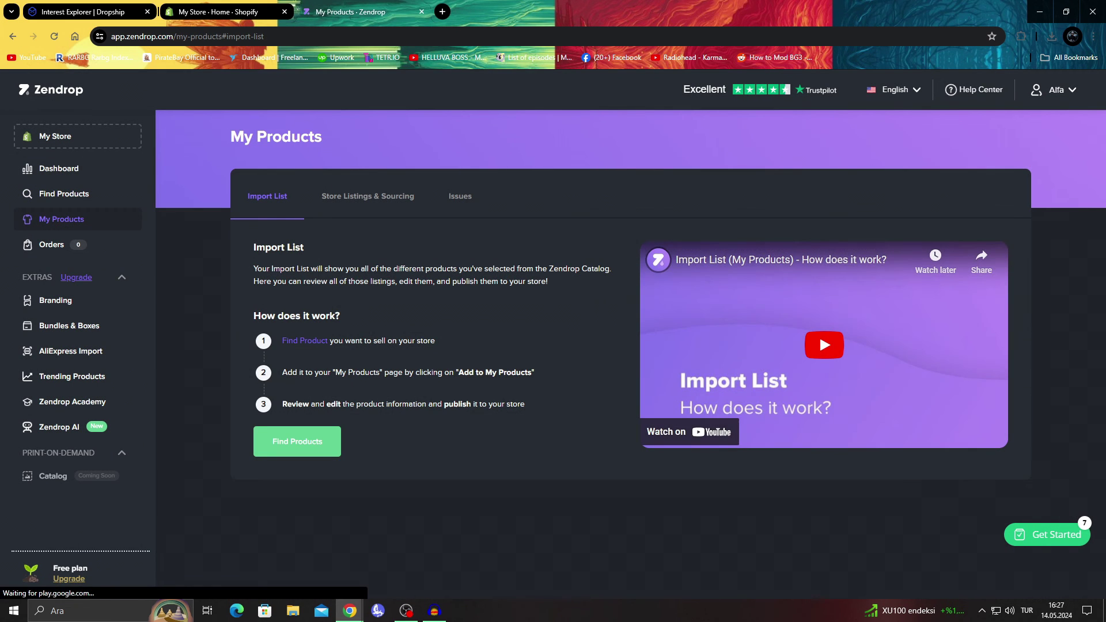
Step: Review the seven Zendrop store listings, three of them linked, then switch to the Shopify tab
click(367, 197)
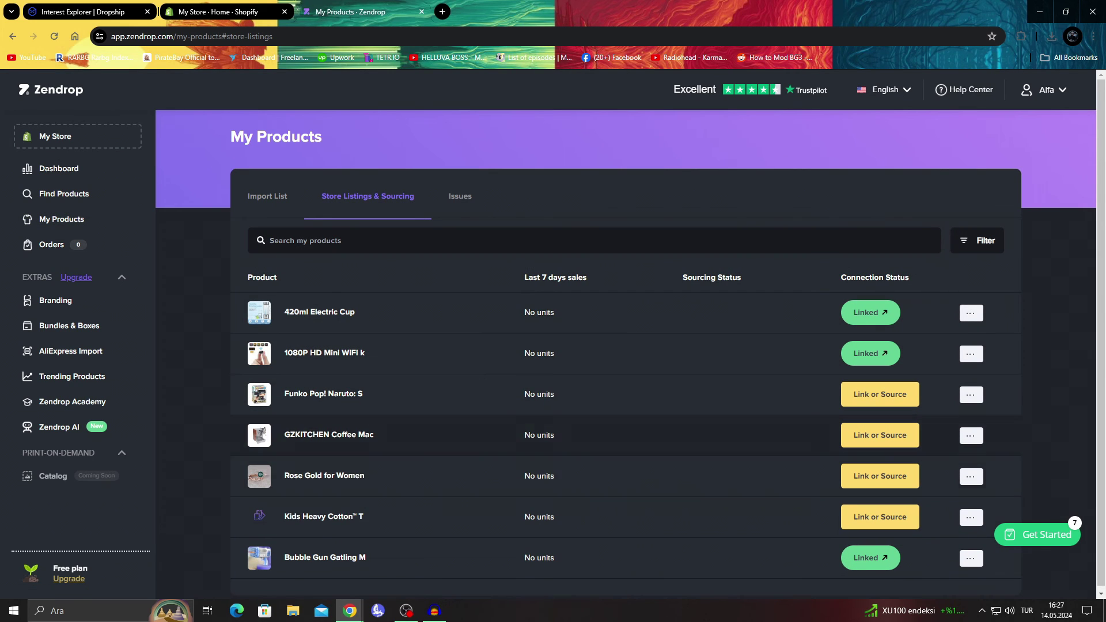
scroll(323, 438, down, 1)
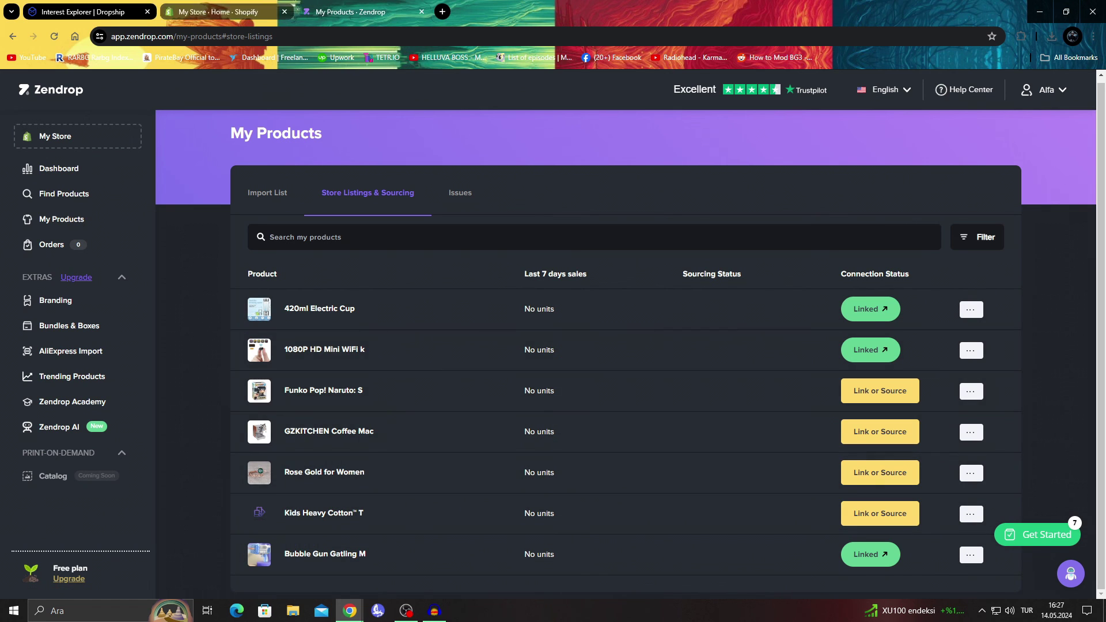
click(219, 11)
Step: Return to the Dropship.io Interest Explorer showing Cosmetics at the top
click(87, 11)
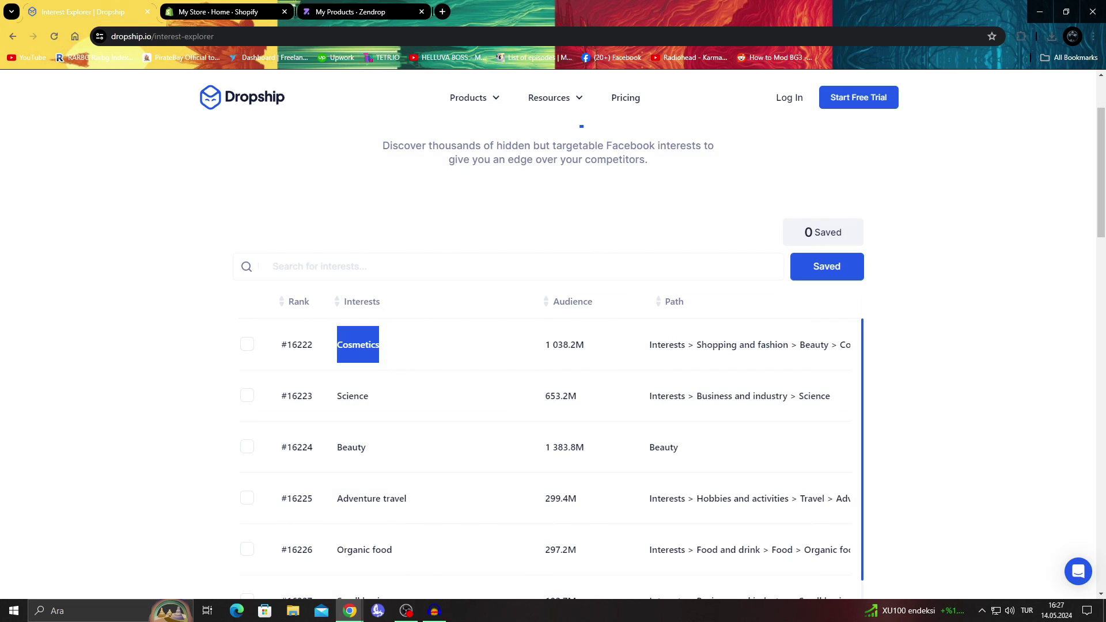